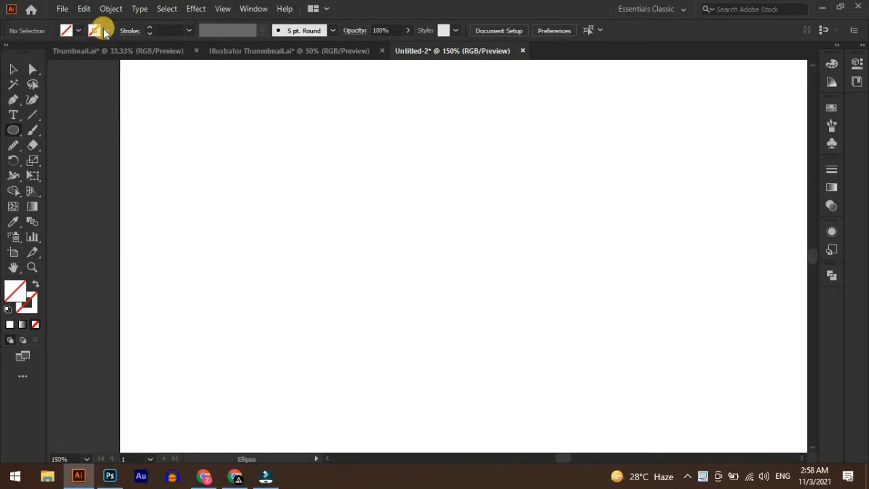
Set the stroke colour to black and draw a small unfilled circle in the middle of the visible artboard area.
left_click(103, 29)
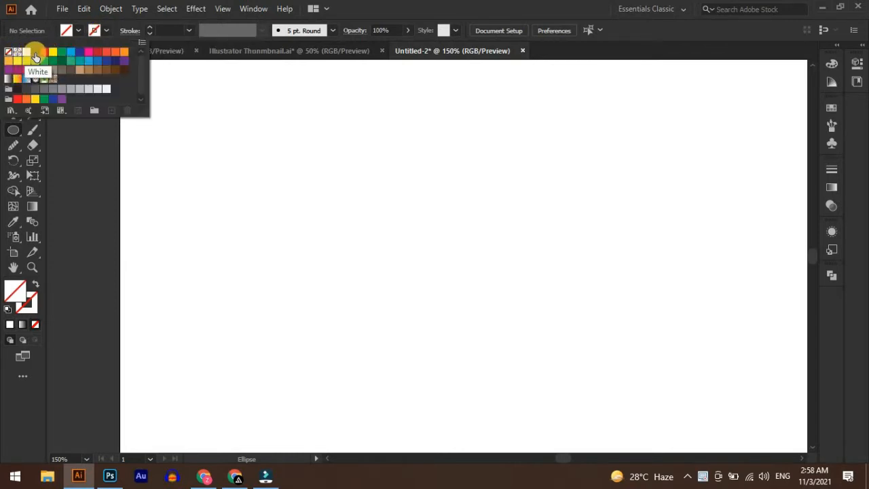
left_click(35, 52)
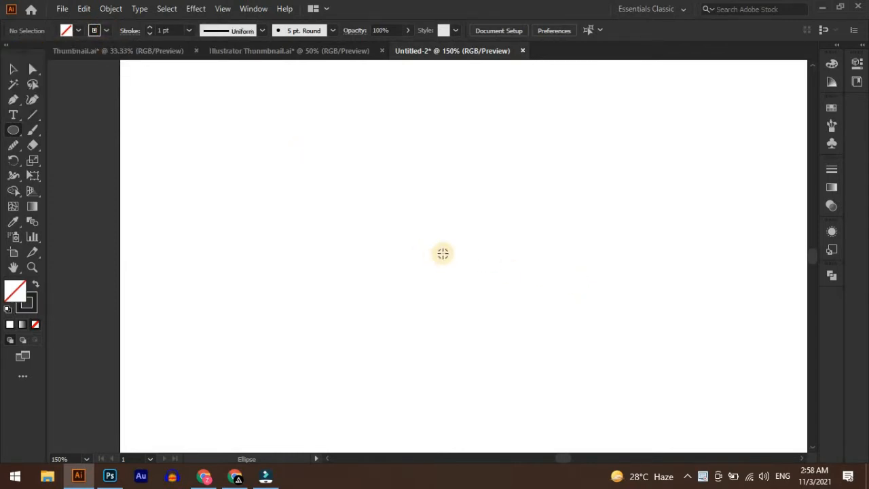
left_click_drag(443, 253, 467, 276)
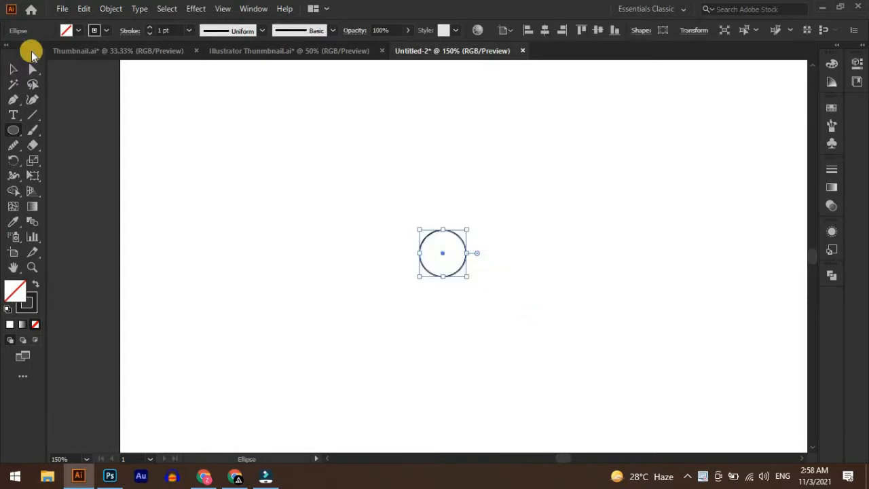
Copy the circle, paste it in front, and enlarge the copy from its centre into a second concentric circle.
left_click(83, 8)
left_click(102, 68)
left_click(85, 9)
left_click(121, 95)
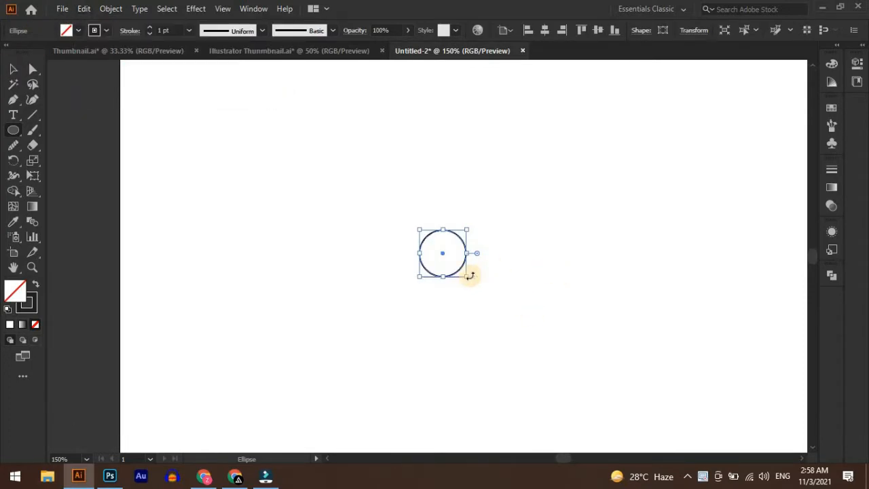
left_click_drag(467, 276, 493, 290)
Copy the second circle, paste it in front, and enlarge the copy from its centre into a third, outermost circle.
left_click(84, 8)
left_click(80, 69)
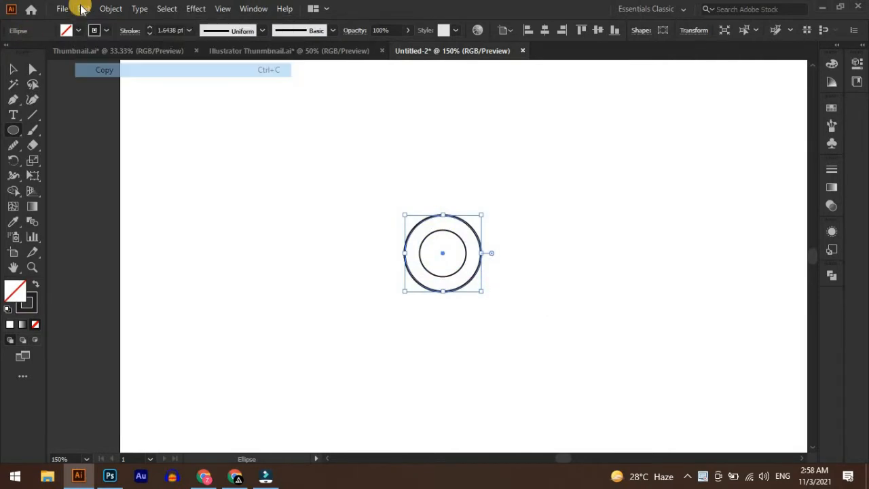
left_click(82, 9)
left_click(121, 97)
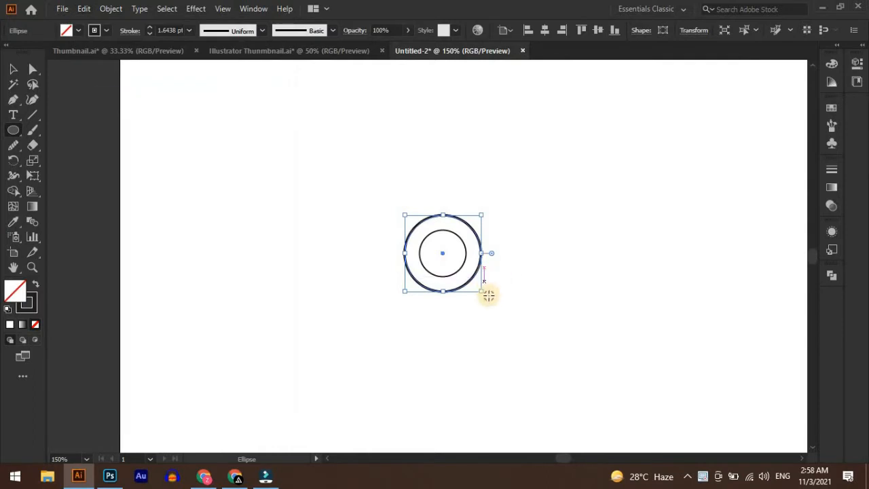
left_click_drag(488, 294, 503, 317)
Select all three concentric circles and set their stroke weight to 1 pt.
left_click(13, 69)
left_click(340, 190)
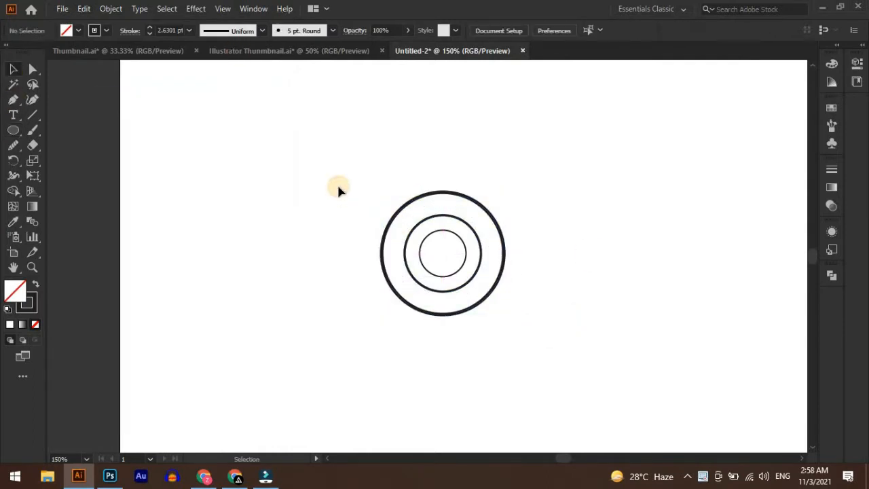
left_click_drag(340, 190, 595, 383)
left_click(169, 28)
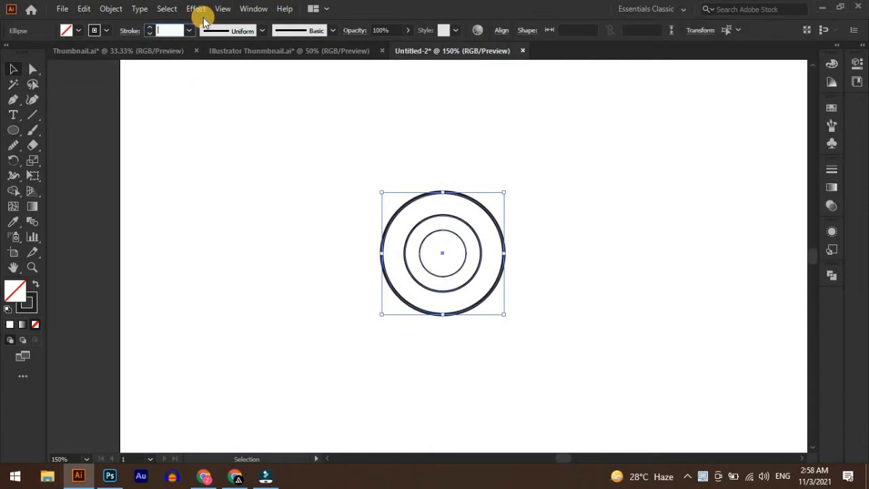
type("1")
key("Return")
Draw a long horizontal line centred on the outer circle's top edge and duplicate it a short distance below.
key("space")
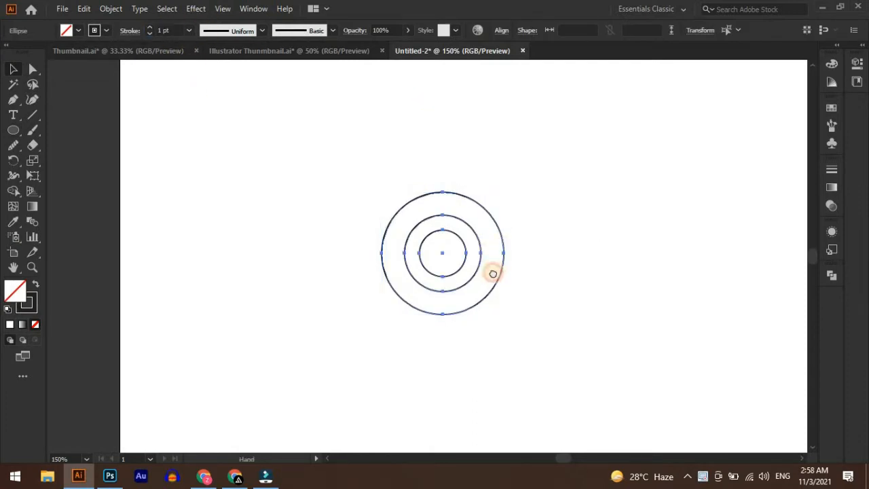
mouse_move(492, 273)
left_mouse_down()
mouse_move(476, 310)
mouse_move(441, 294)
left_mouse_up()
scroll(440, 285, "up", 1)
key("space")
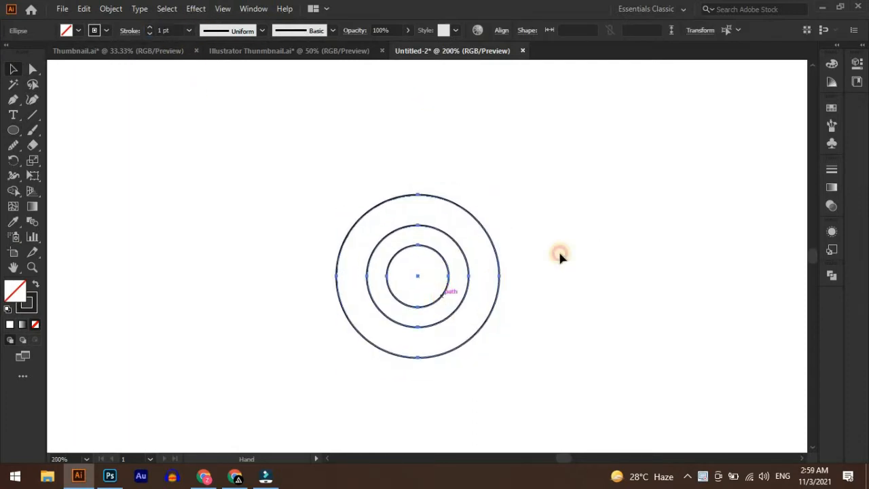
left_click(658, 172)
left_click(31, 115)
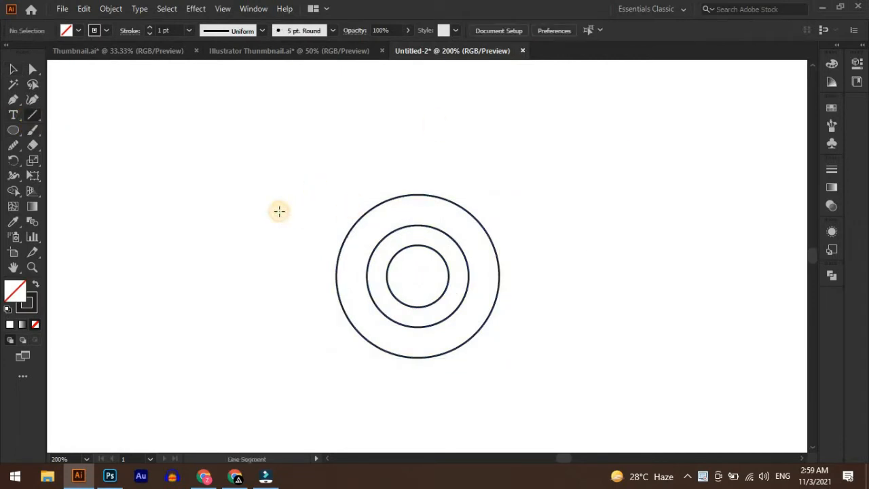
left_click_drag(207, 195, 606, 194)
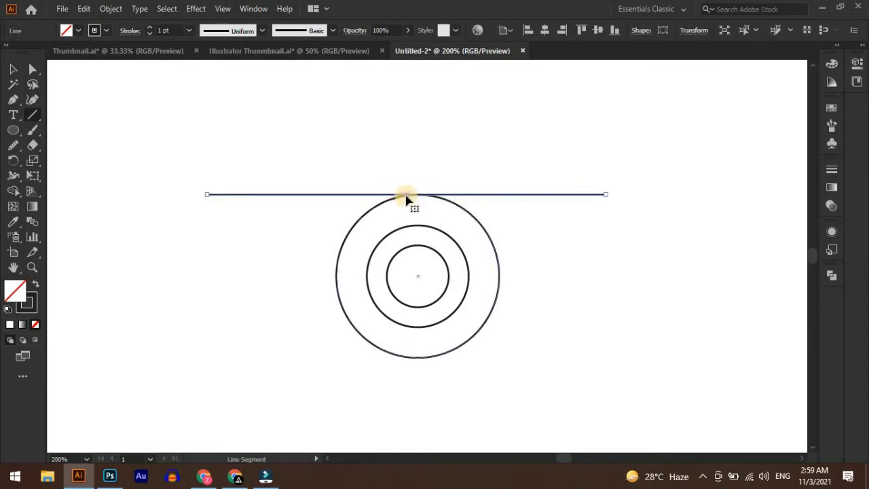
left_click_drag(406, 196, 421, 196)
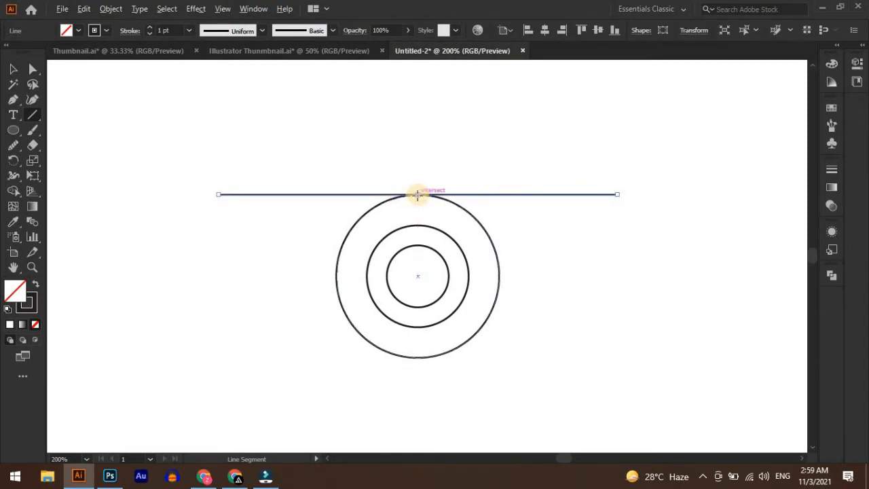
left_click_drag(419, 197, 421, 210)
Copy both horizontal lines, paste them in front, and move the pasted pair down, leaving a narrow gap below the first pair.
left_click(12, 69)
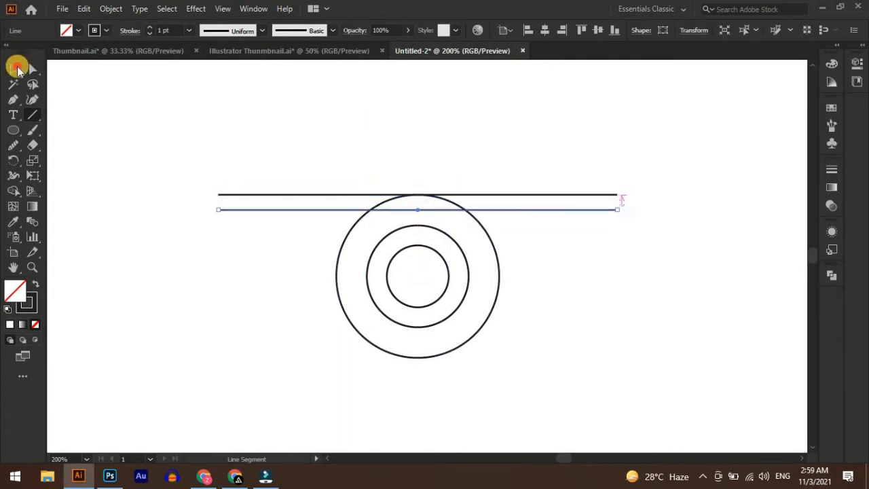
left_click(263, 220)
left_click_drag(202, 104, 202, 104)
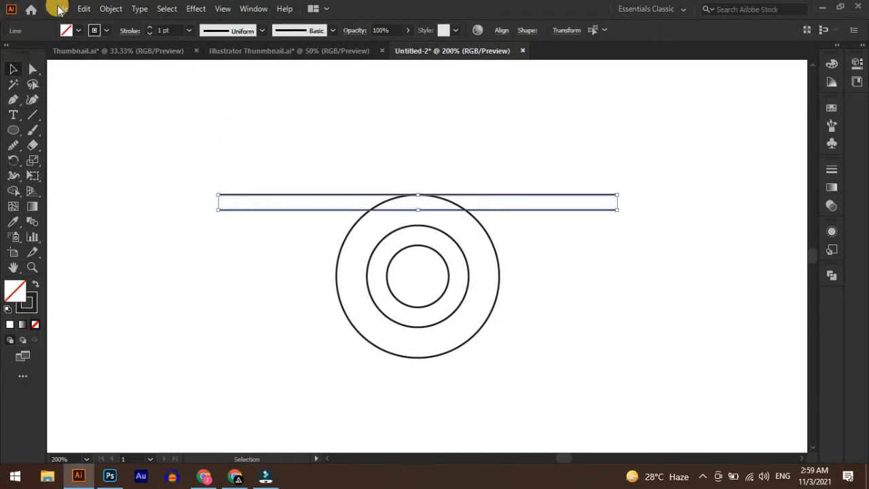
left_click(85, 9)
left_click(103, 70)
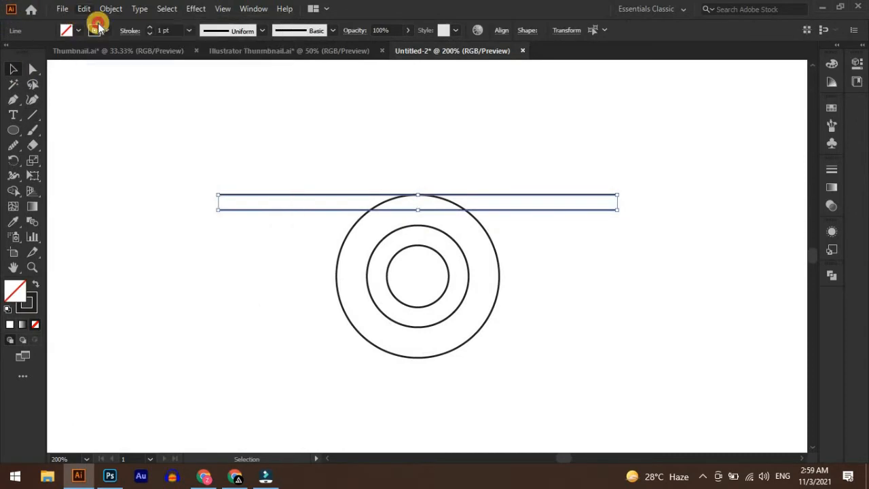
left_click(84, 9)
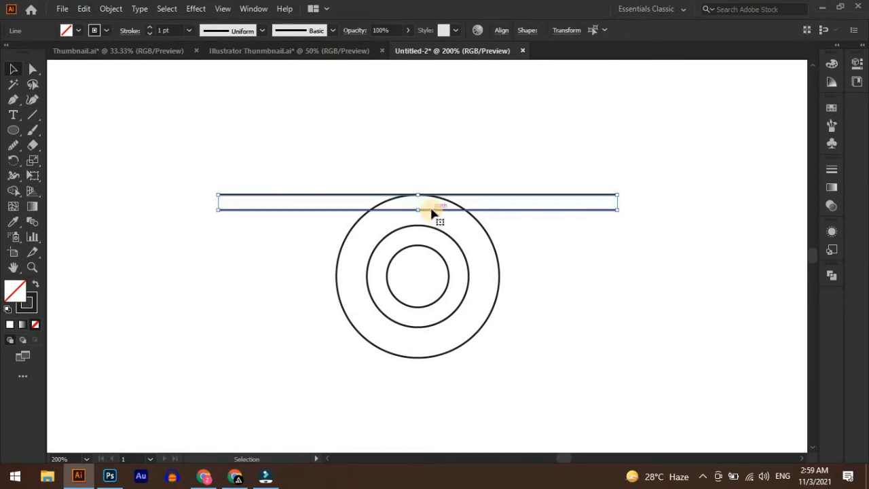
left_click_drag(432, 213, 422, 234)
Paste a third copy of the line pair below the second pair and add a single horizontal line beneath it.
left_click(84, 9)
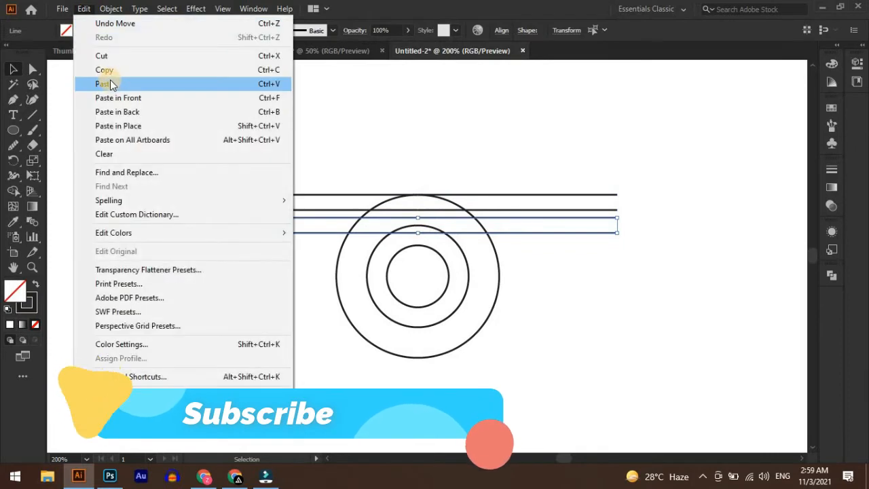
left_click(109, 74)
left_click(84, 9)
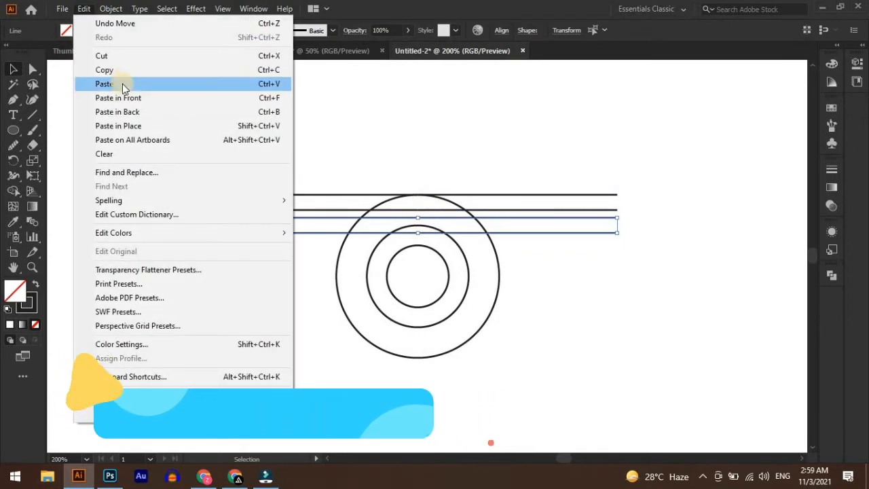
left_click(112, 97)
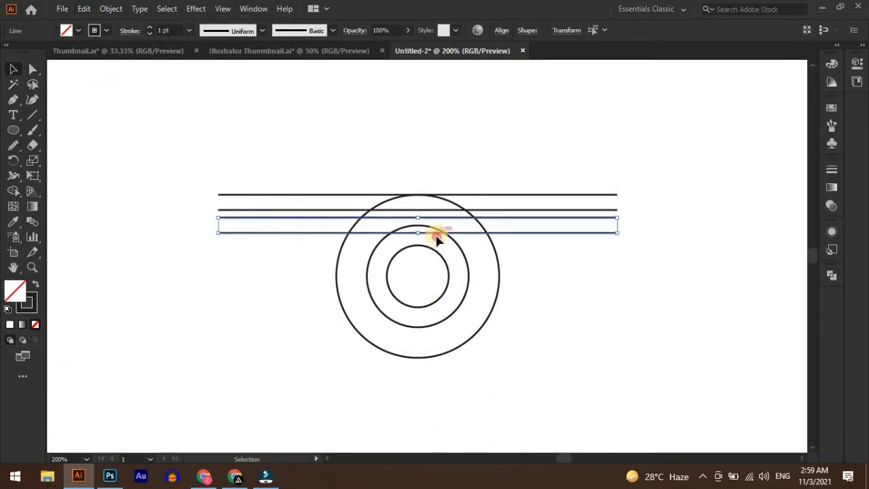
left_click_drag(437, 240, 570, 293)
left_click(580, 285)
left_click(592, 292)
Draw a slanted line crossing all the horizontal lines to the left of the circles, sloping down toward them.
left_click(31, 119)
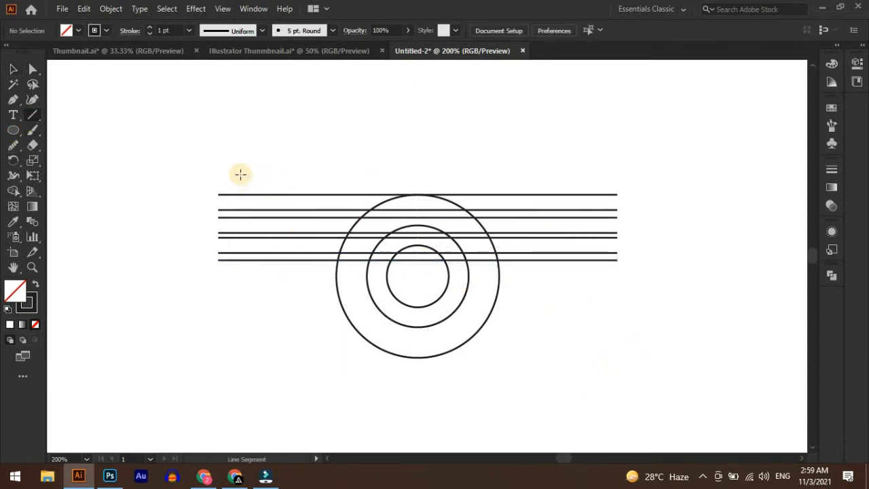
left_click_drag(240, 174, 317, 281)
left_click(13, 69)
left_click(167, 150)
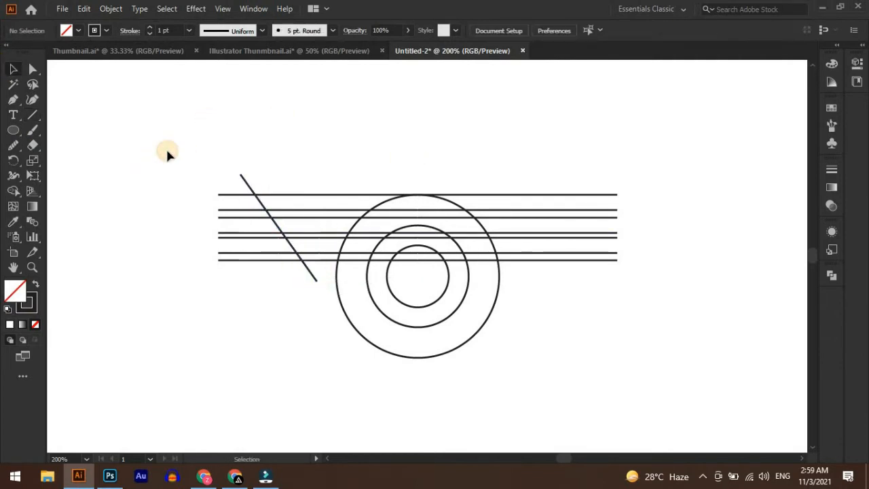
Select all the artwork and use Shape Builder with a black fill to merge three horizontal bands between the slanted line and outer circle.
left_click_drag(167, 153, 613, 403)
scroll(489, 300, "up", 1)
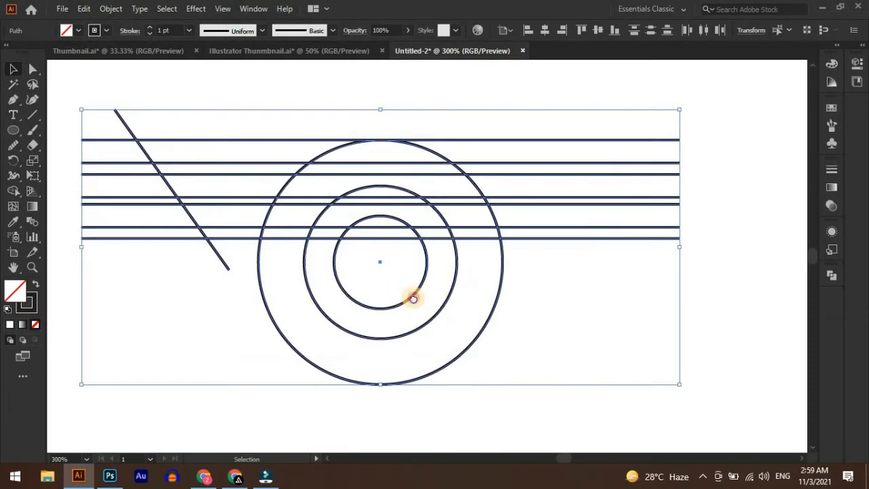
left_click_drag(413, 299, 437, 303)
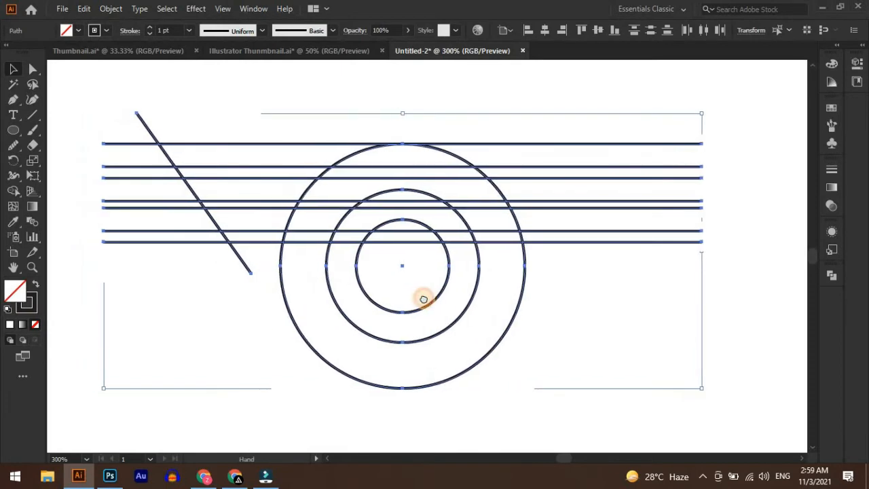
left_click(9, 193)
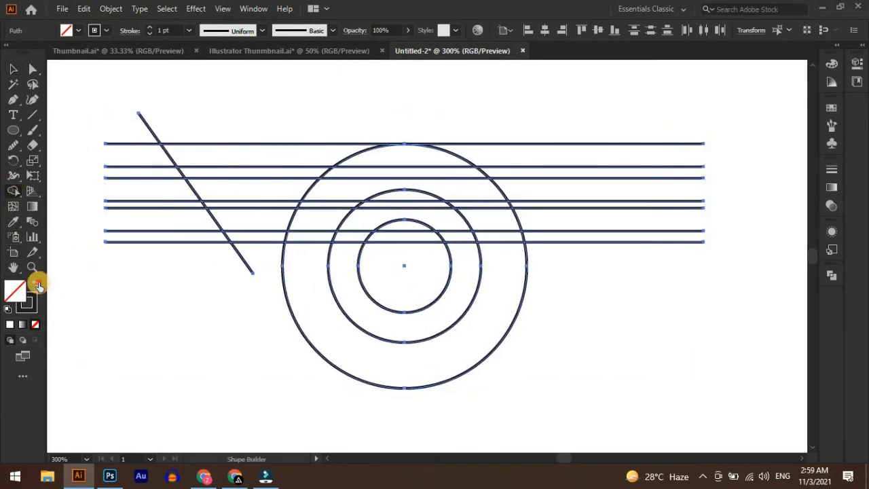
left_click(37, 283)
left_click_drag(227, 157, 434, 160)
left_click_drag(233, 186, 470, 196)
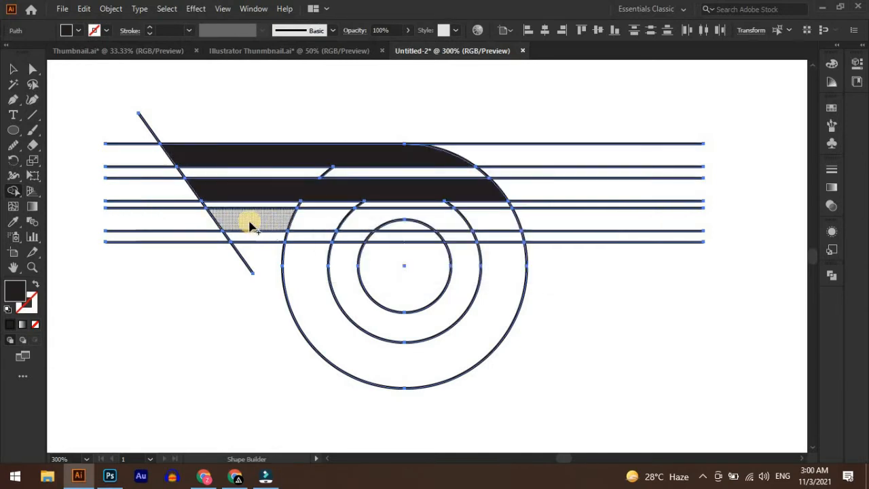
mouse_move(250, 226)
left_mouse_down()
mouse_move(339, 218)
mouse_move(486, 221)
left_mouse_up()
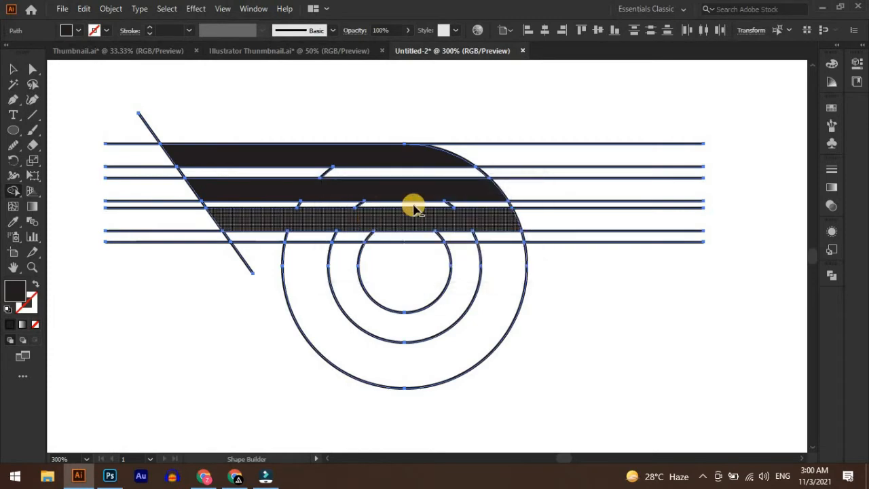
Erase the leftover circle arc segments in the gaps between and directly beneath the three black bands with Shape Builder.
scroll(411, 207, "up", 2)
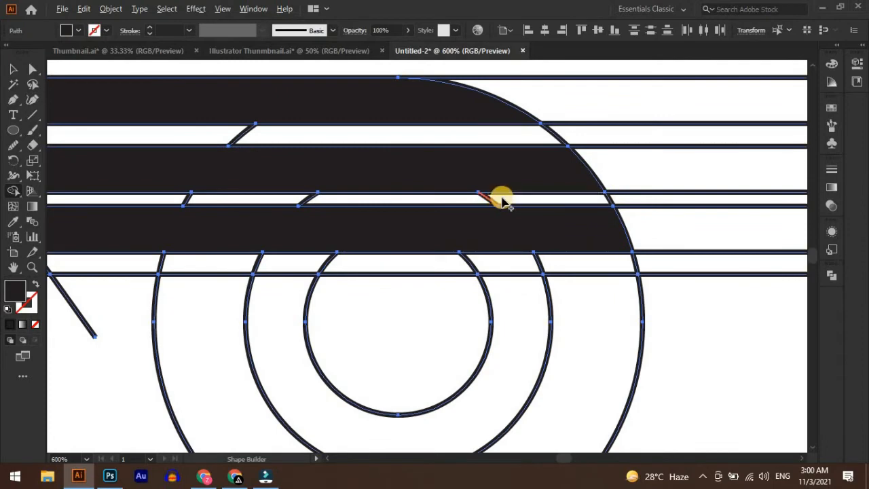
mouse_move(494, 197)
left_mouse_down()
mouse_move(407, 201)
mouse_move(438, 202)
left_mouse_up()
mouse_move(316, 200)
left_mouse_down()
mouse_move(180, 201)
mouse_move(288, 183)
mouse_move(297, 156)
mouse_move(195, 185)
mouse_move(568, 177)
left_mouse_up()
scroll(298, 158, "up", 2)
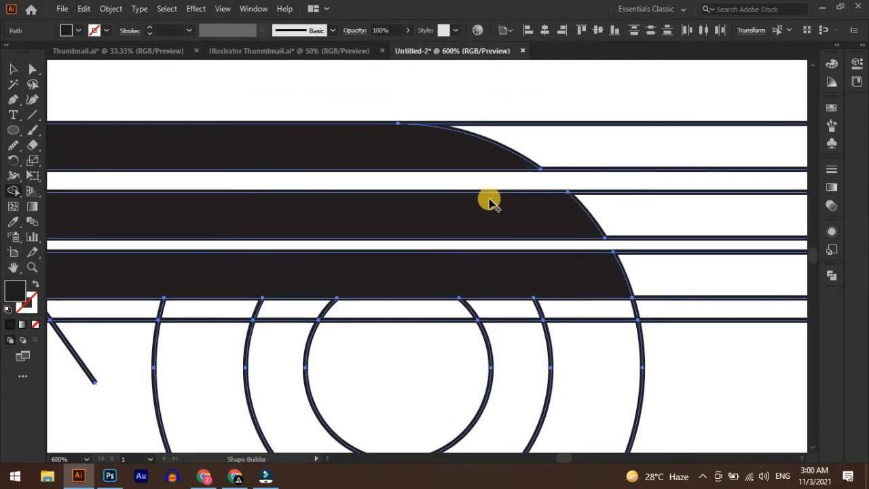
scroll(486, 265, "down", 1)
scroll(471, 236, "down", 2)
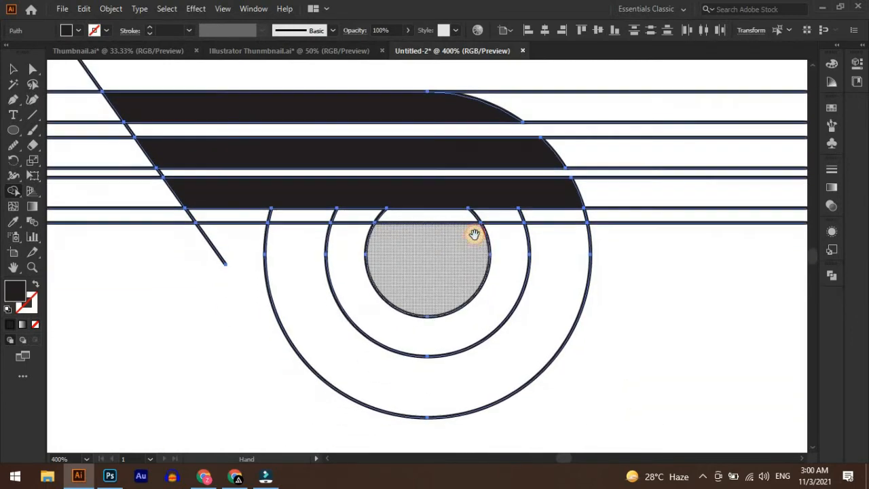
mouse_move(534, 226)
left_mouse_down()
mouse_move(529, 212)
mouse_move(482, 209)
mouse_move(262, 219)
left_mouse_up()
scroll(333, 217, "down", 1)
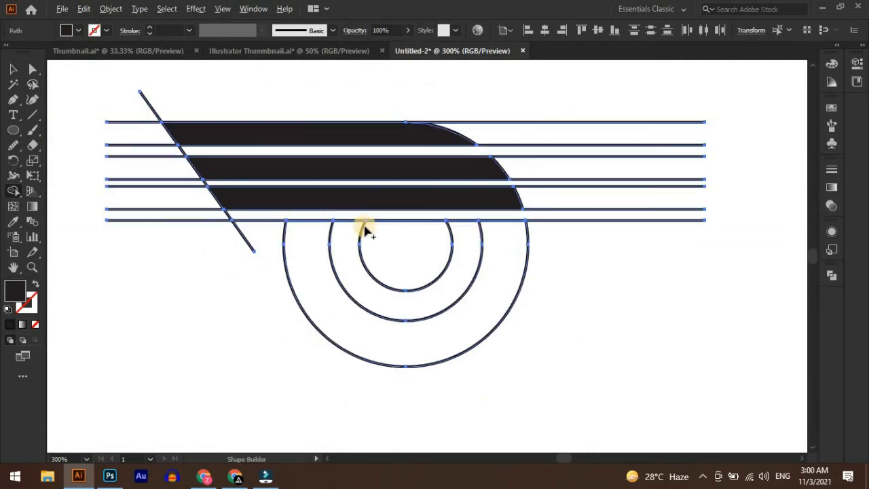
scroll(475, 236, "up", 1)
Select the circles and horizontal lines and use Shape Builder to fill the outer ring and innermost circle below the lines with black.
left_click(12, 69)
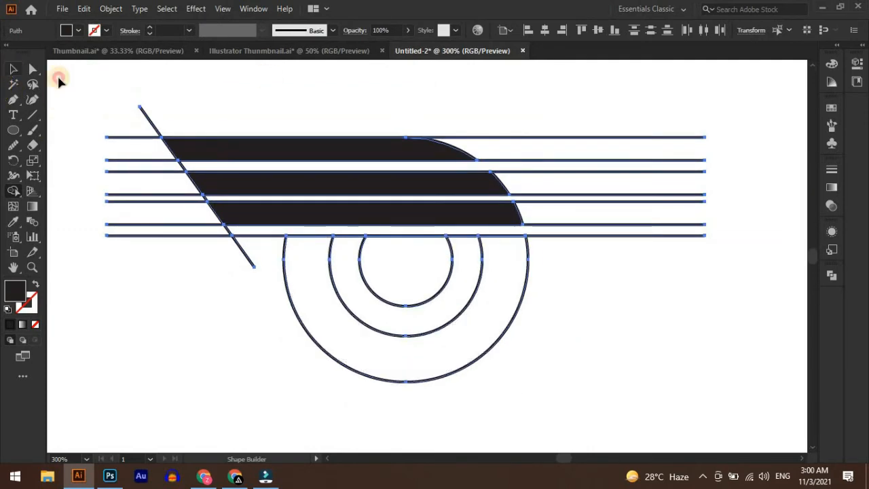
left_click(621, 395)
left_click_drag(576, 378, 201, 139)
left_click(13, 190)
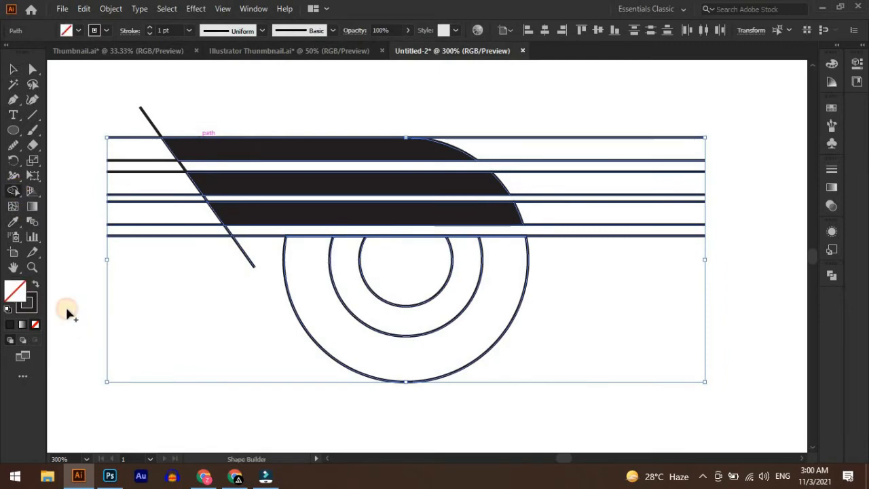
left_click(36, 284)
left_click(486, 325)
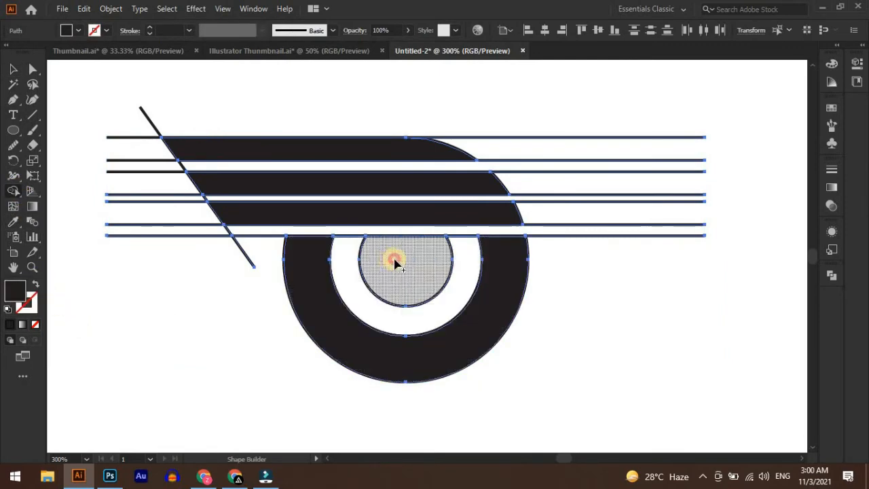
left_click(393, 258)
left_click(13, 69)
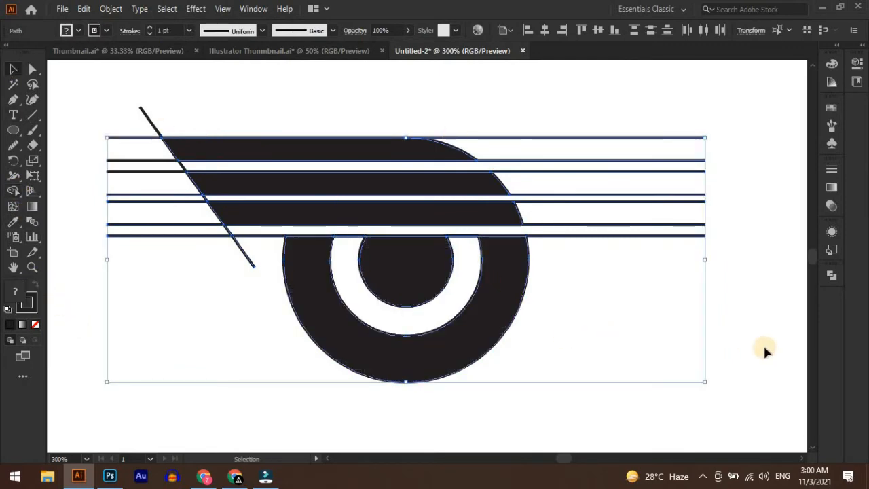
Select the black ring, the inner circle and the three horizontal bands together, and cut them to the clipboard.
left_click(436, 310)
left_click(407, 238)
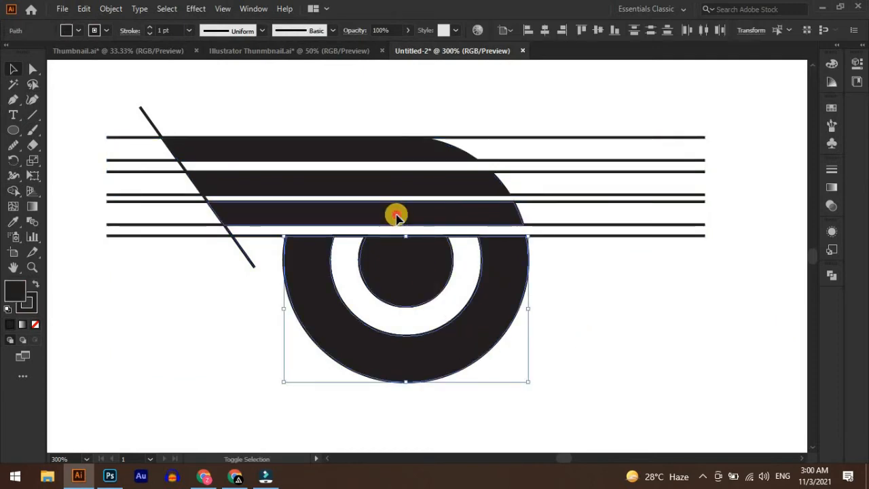
left_click(394, 213, "shift")
left_click(366, 171, "shift")
left_click(351, 147, "shift")
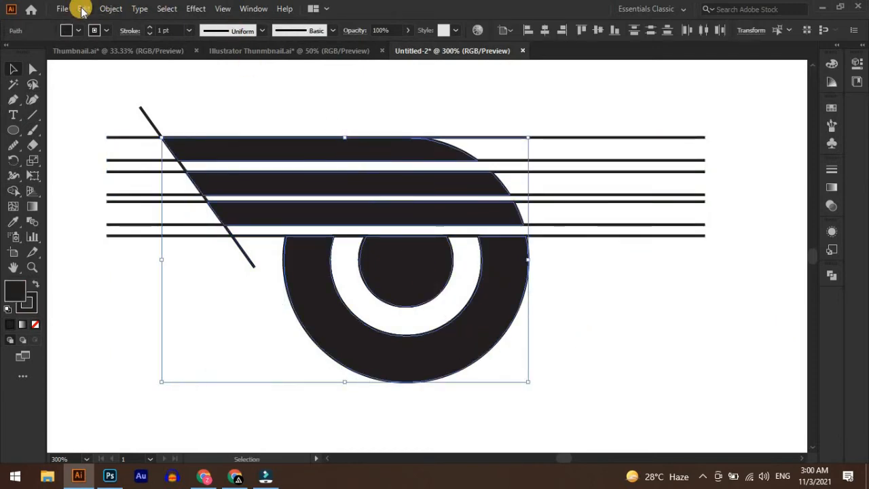
left_click(81, 9)
left_click(99, 54)
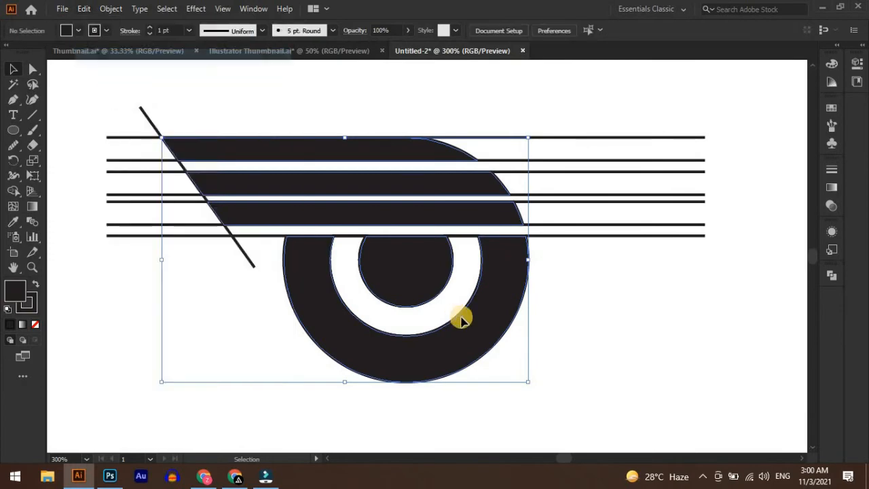
Delete all the leftover line and circle segments, and paste the cut black shapes back near the middle of the canvas.
left_click_drag(595, 384, 145, 121)
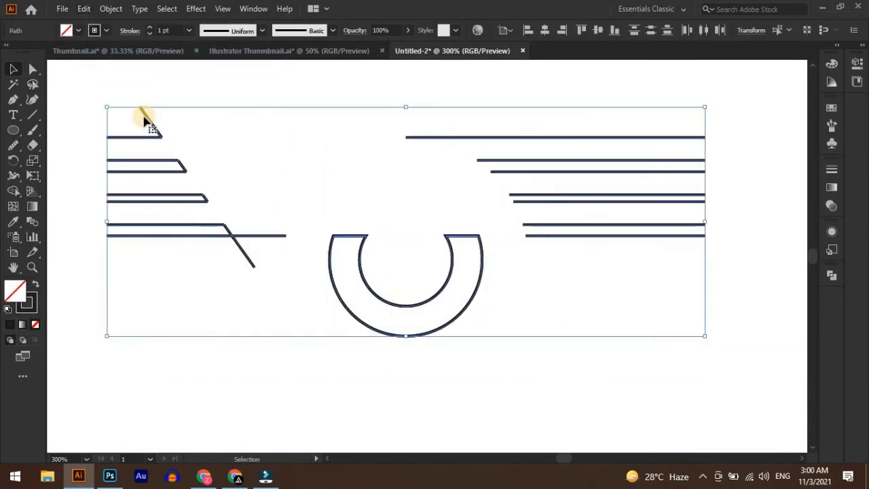
key("Delete")
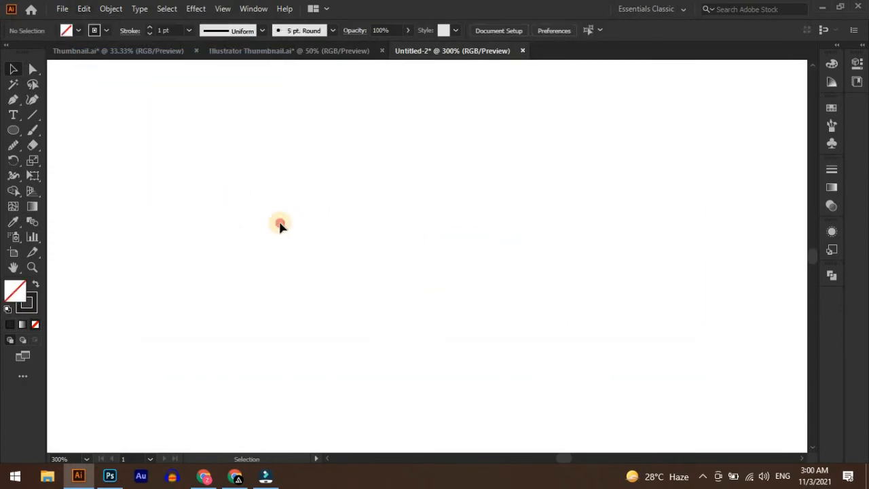
left_click(82, 9)
left_click(121, 80)
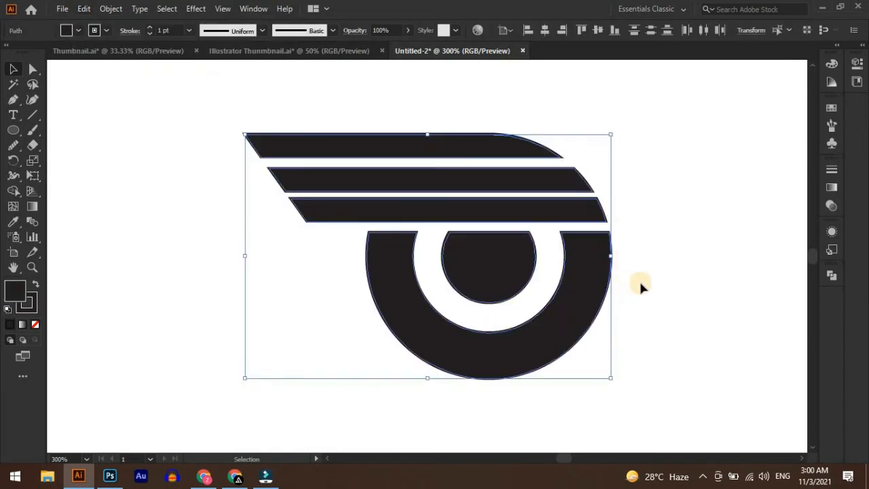
left_click_drag(576, 285, 551, 292)
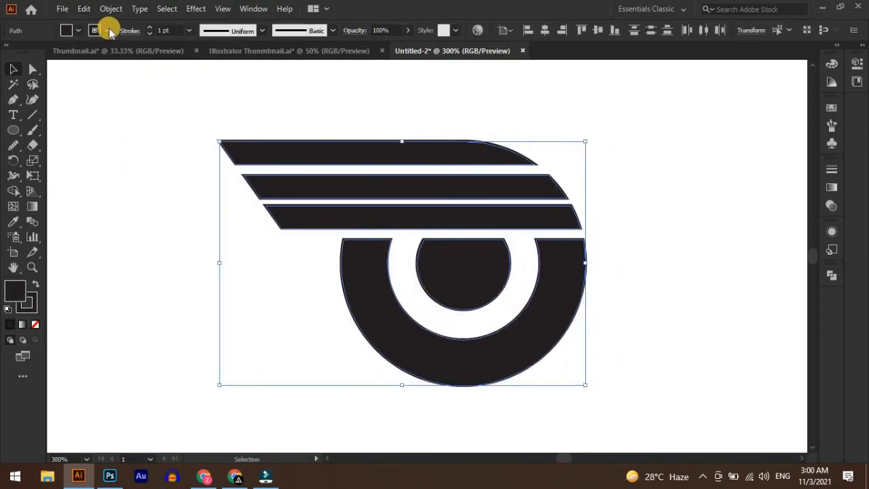
Remove the stroke from all the pasted black shapes, leaving only their black fill.
left_click(108, 31)
left_click(9, 52)
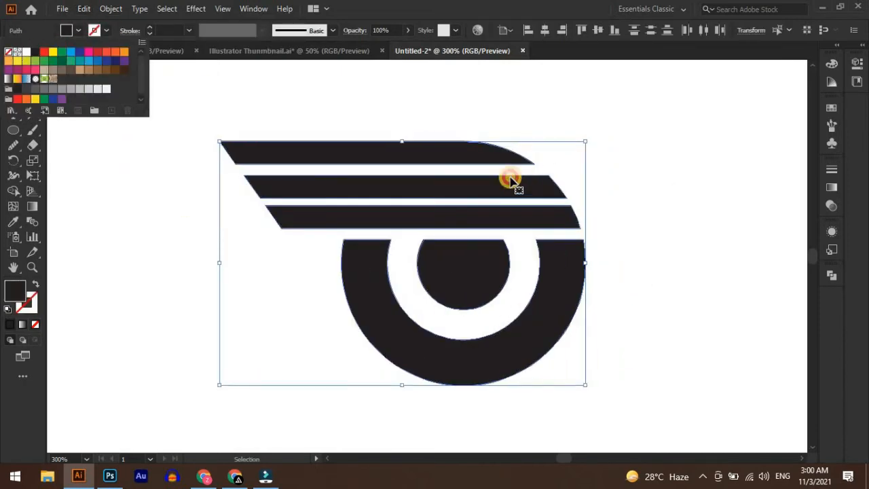
left_click(471, 135)
left_click(470, 153)
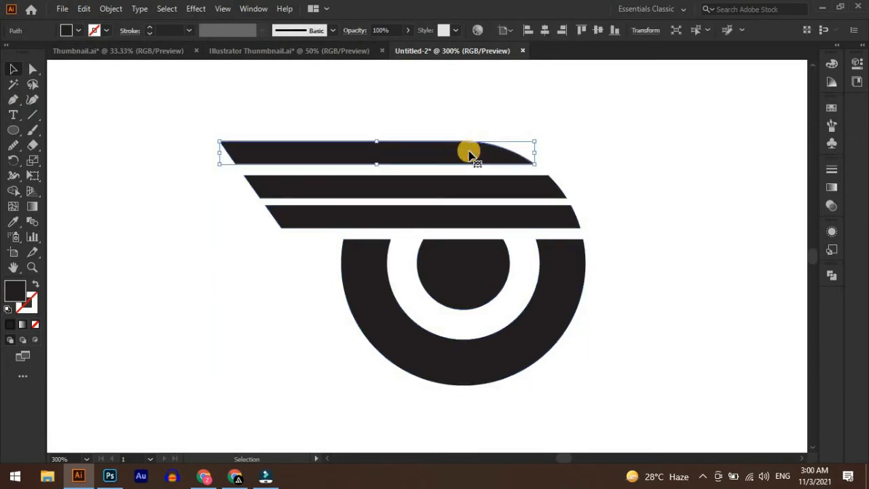
left_click(605, 375)
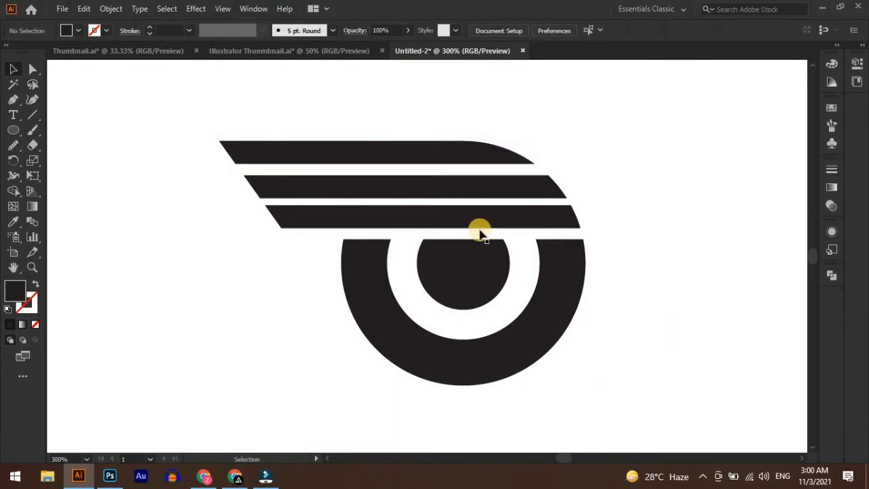
Draw a small circle over the upper-right edge of the black inner circle and fill it with white.
left_click_drag(17, 134, 58, 162)
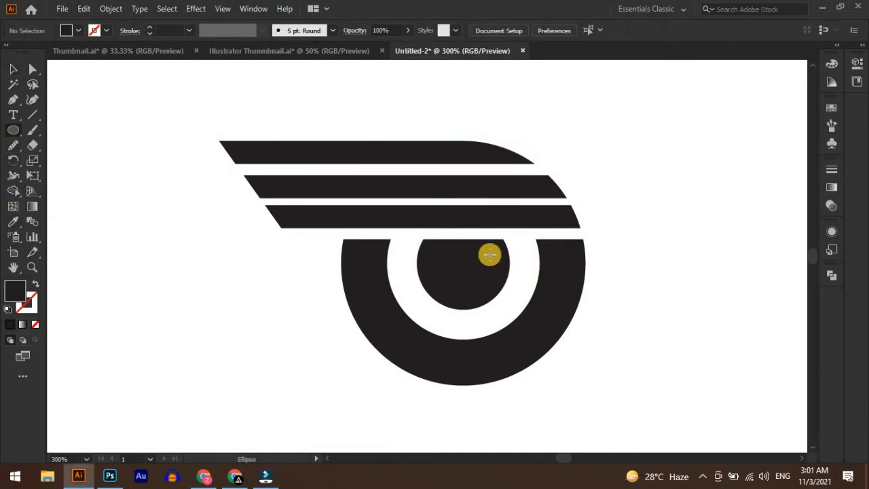
left_click_drag(492, 249, 508, 263)
left_click(78, 30)
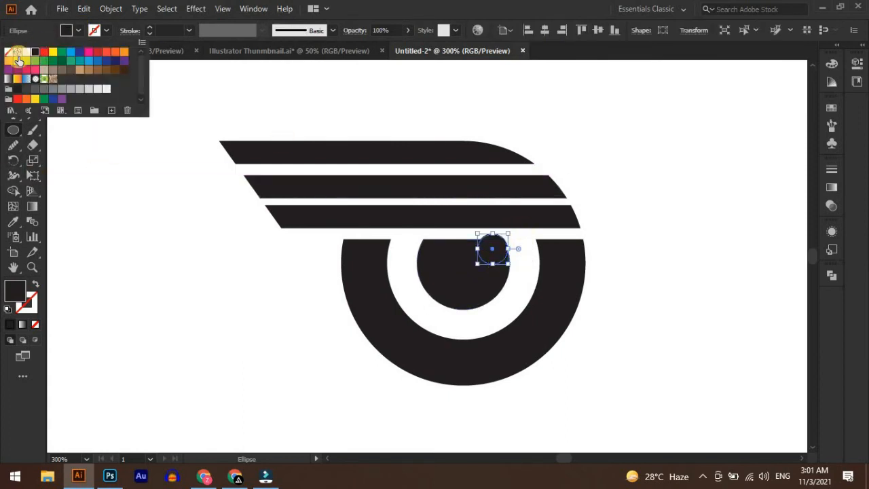
left_click(18, 53)
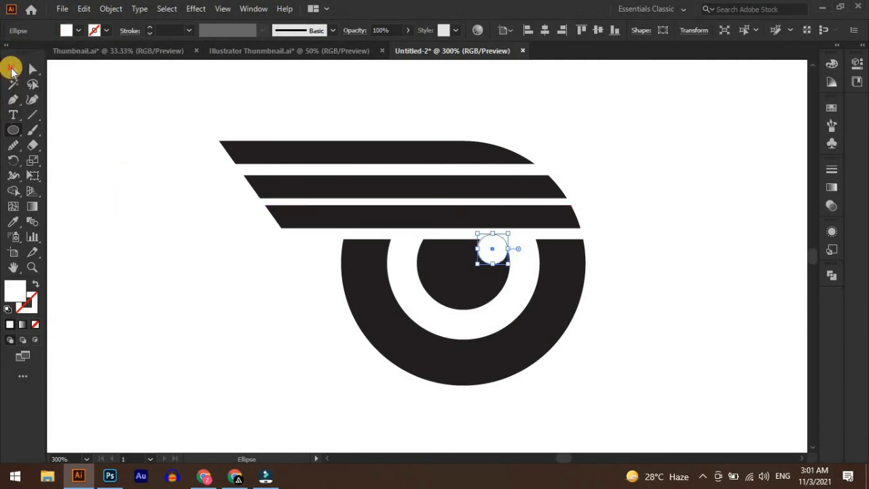
left_click(11, 70)
left_click(652, 246)
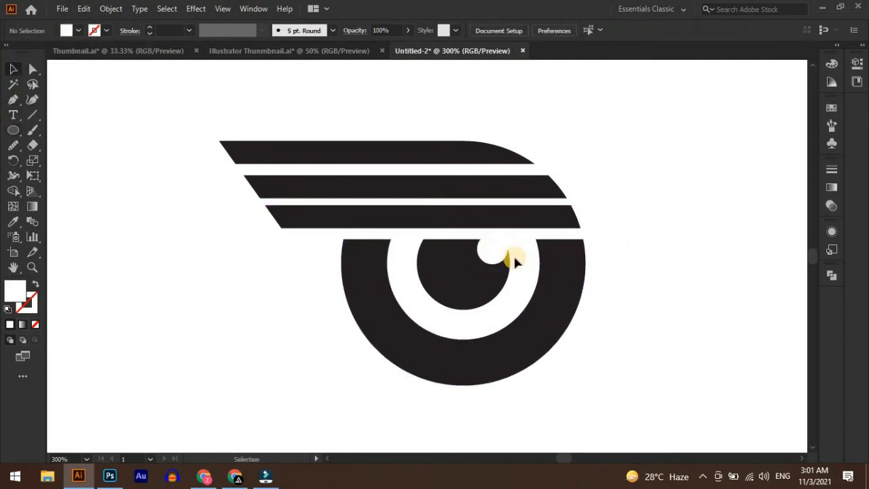
Try to trim the part of the small white circle outside the inner circle with Shape Builder, and undo it.
left_click(465, 253)
left_click(491, 251, "shift")
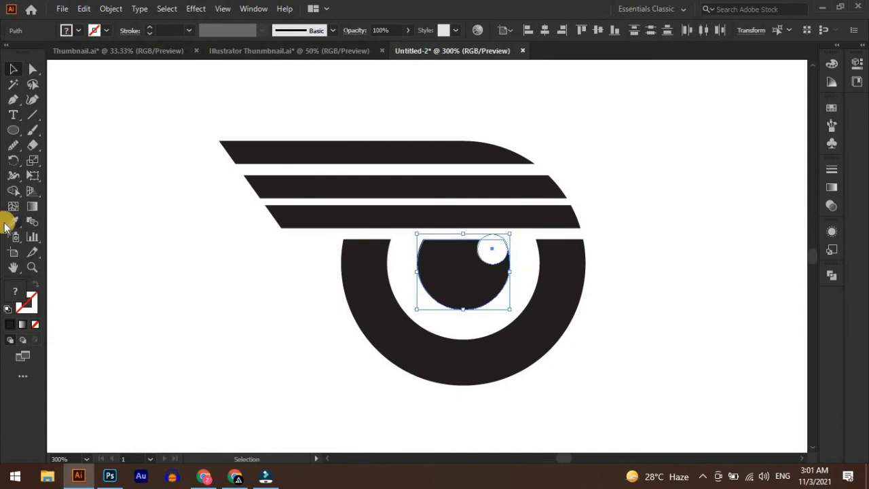
left_click(13, 192)
left_click_drag(489, 235, 600, 261)
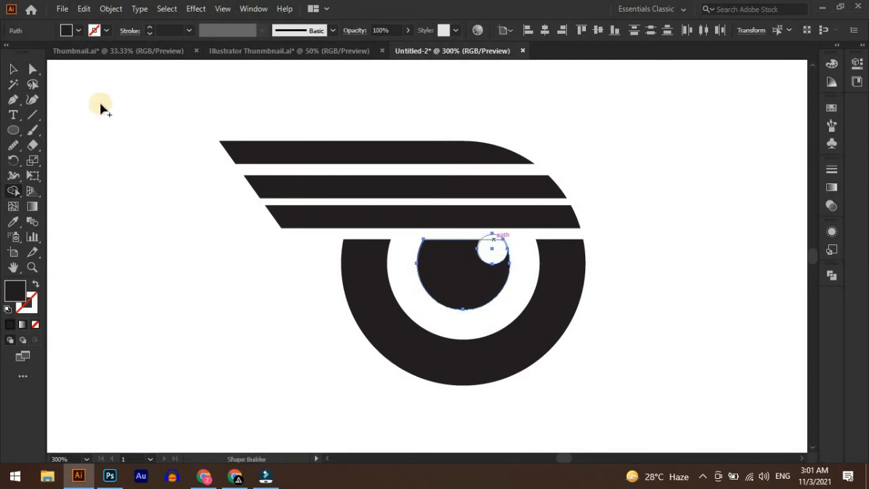
left_click(13, 68)
key("ctrl+z")
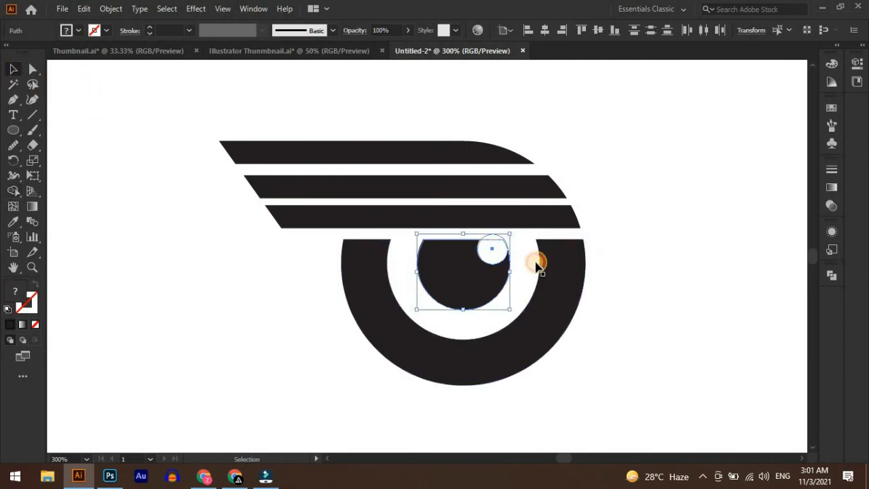
Nudge the small white circle up and right, and erase its part outside the inner black circle with Shape Builder.
left_click(526, 259)
left_click(496, 252)
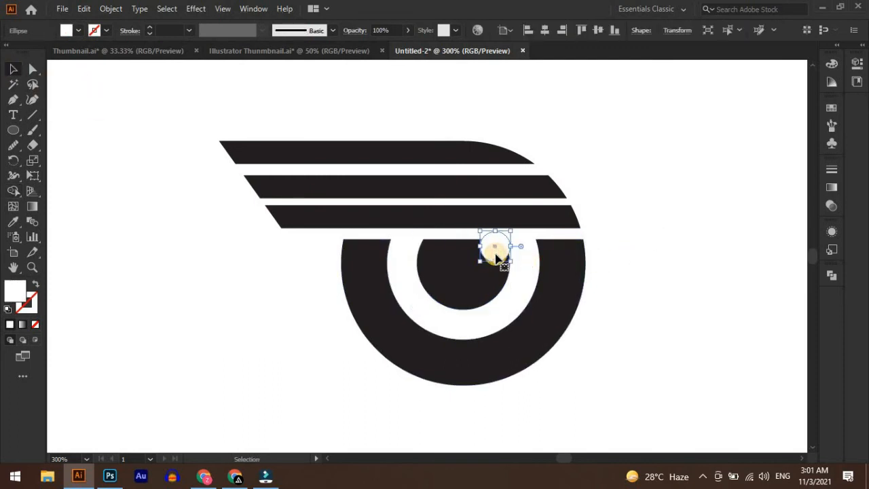
left_click(464, 276, "shift")
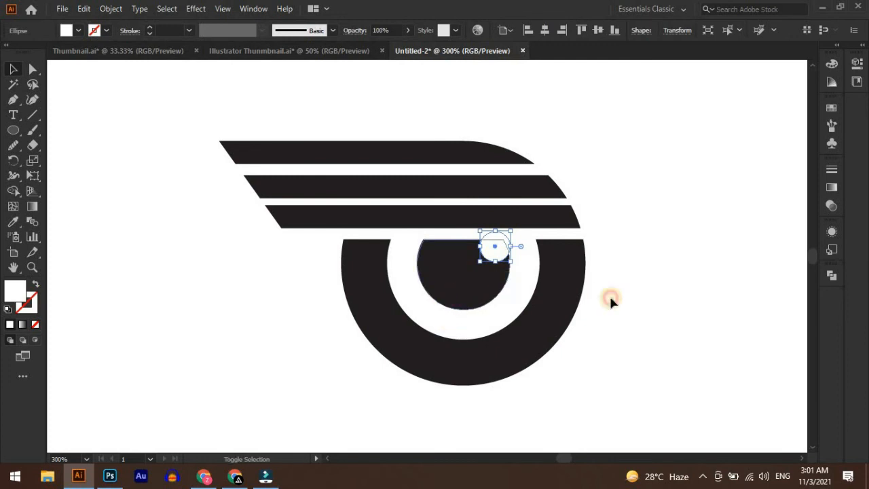
left_click(19, 190)
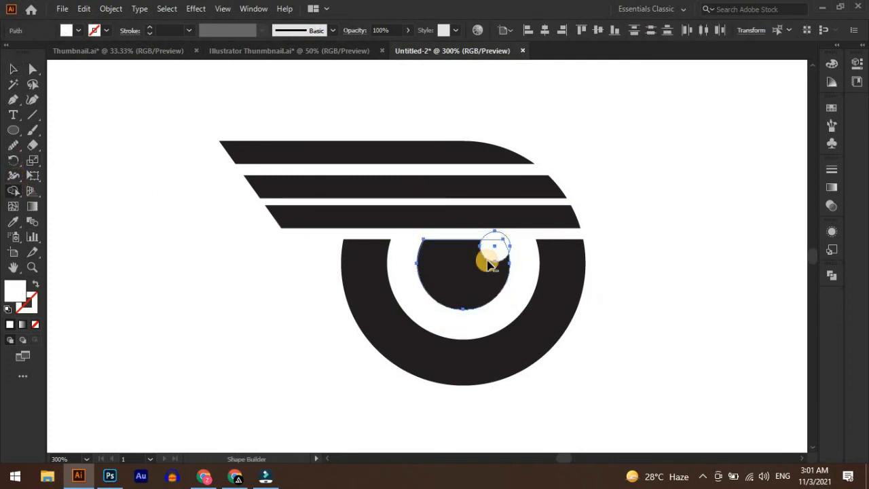
left_click(496, 239)
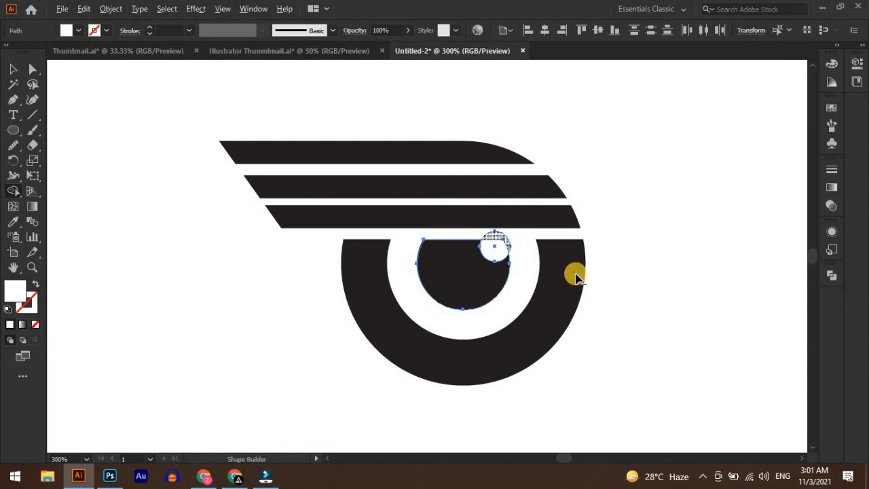
left_click(13, 68)
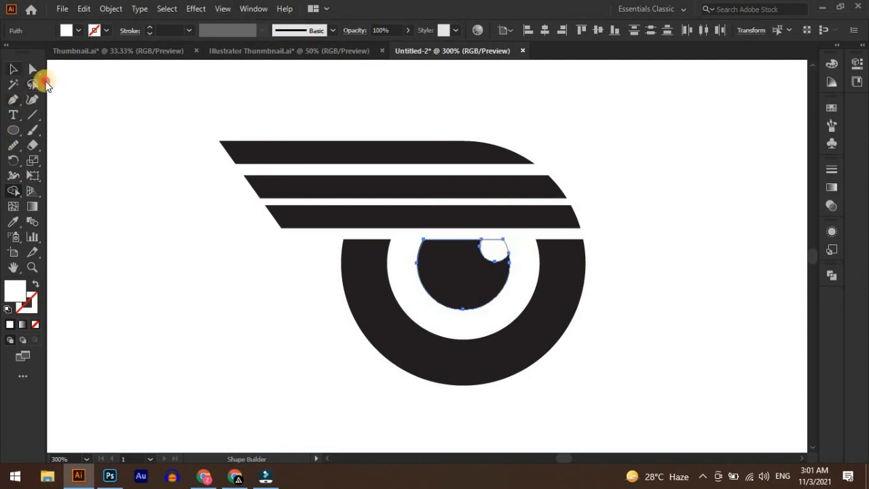
left_click(731, 294)
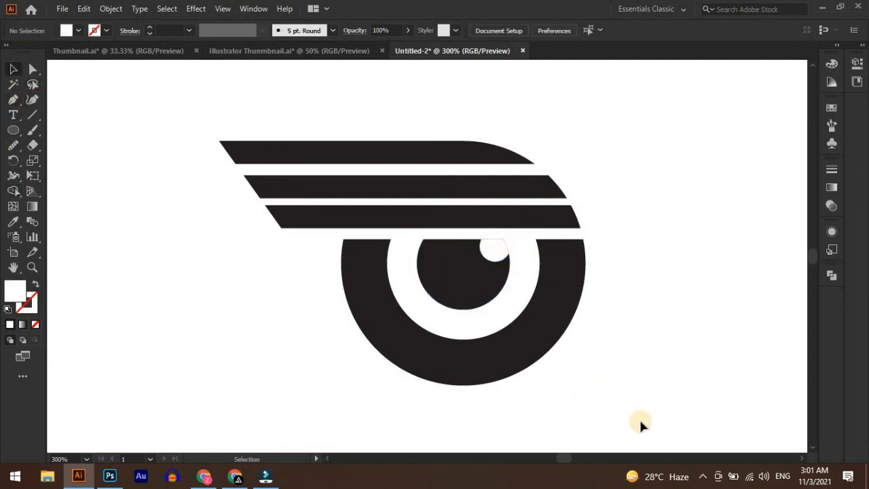
Round the lower-left corner of the lowest black band into a wide curve.
left_click(32, 69)
left_click(287, 222)
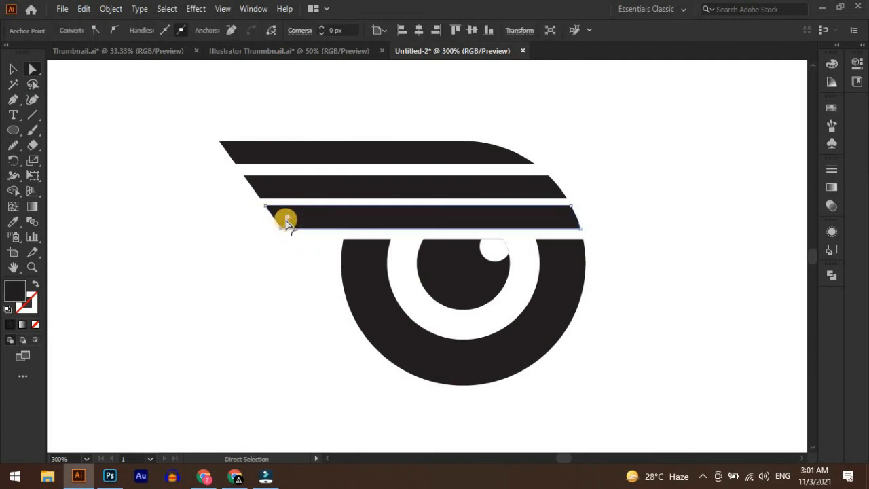
left_click_drag(294, 214, 320, 175)
left_click(597, 239)
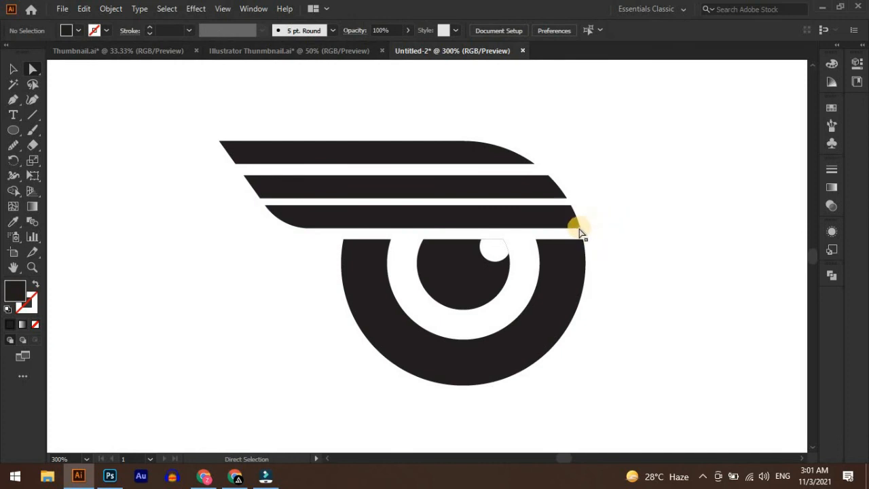
Try rounding the lower-right corner of the lowest black band, and undo that rounding.
left_click(575, 224)
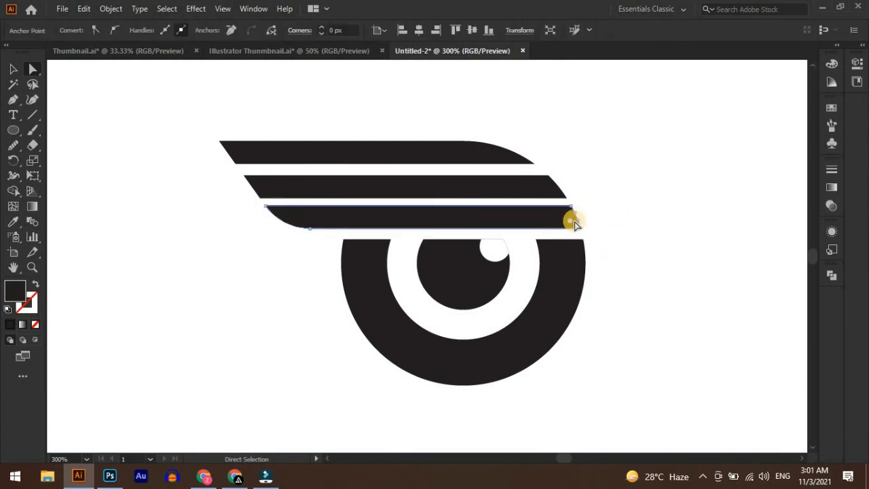
left_click_drag(564, 215, 558, 215)
left_click(636, 237)
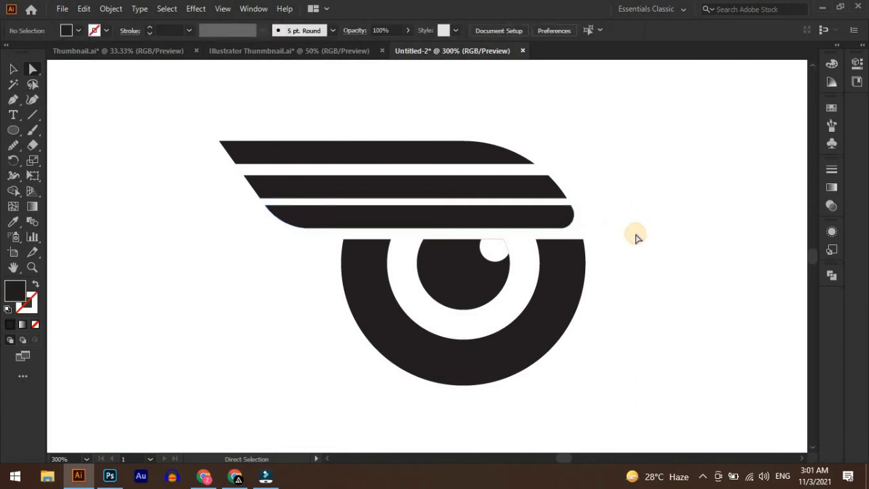
key("ctrl+z")
key("ctrl+z")
key("ctrl+z")
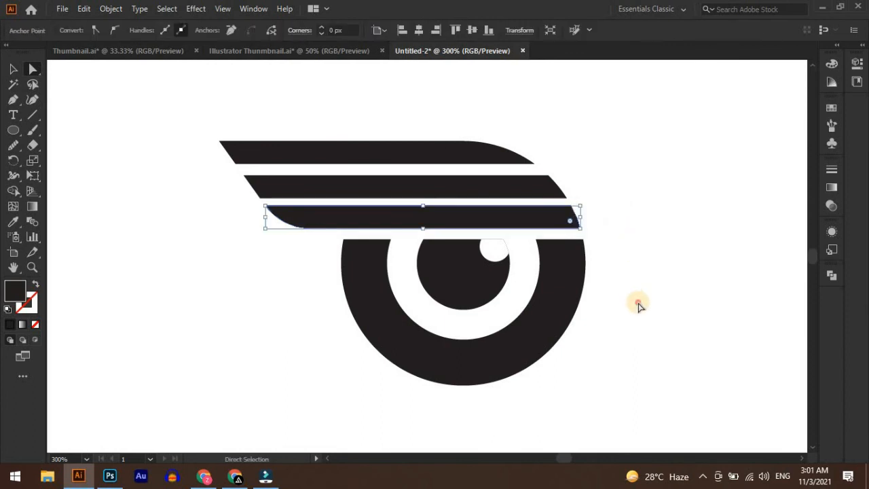
Select and group all the logo shapes, scale the group down proportionally, and deselect it.
left_click(13, 69)
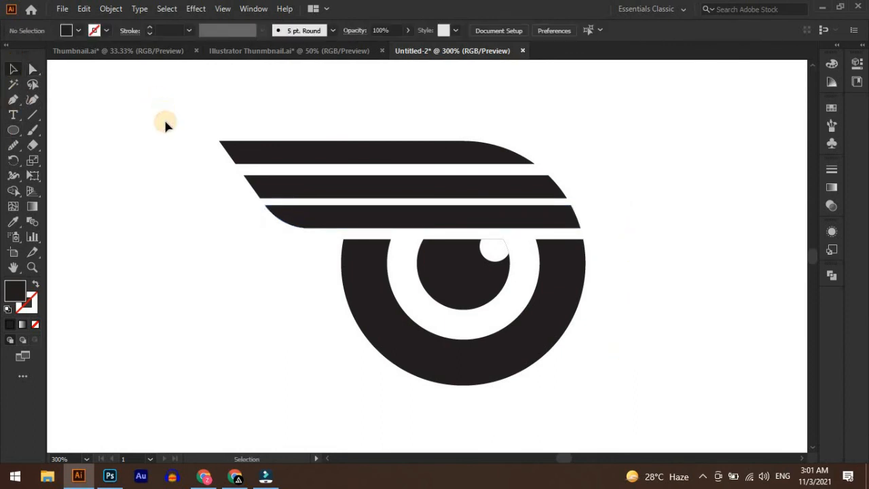
left_click_drag(165, 123, 627, 392)
key("a")
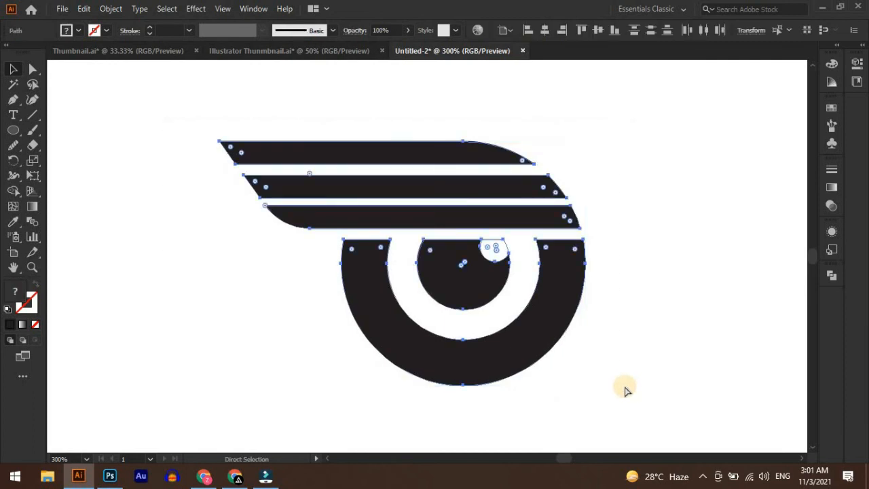
key("v")
left_click_drag(558, 362, 536, 352)
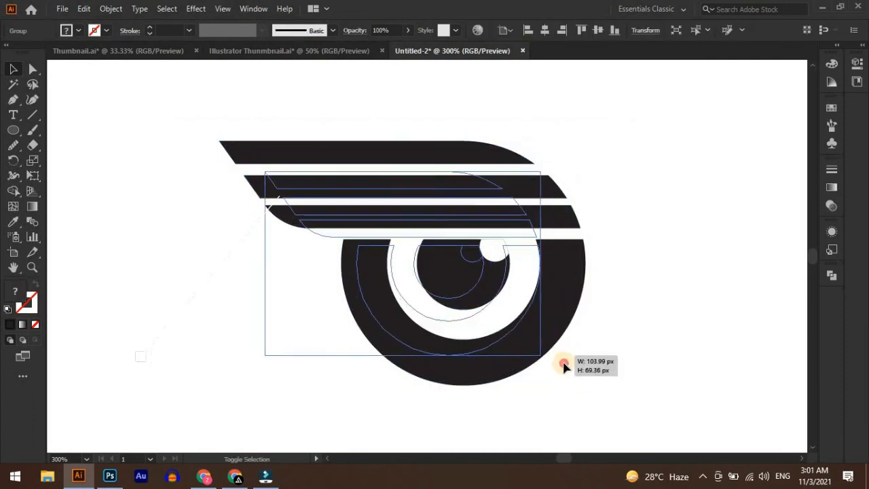
key("ctrl+shift+a")
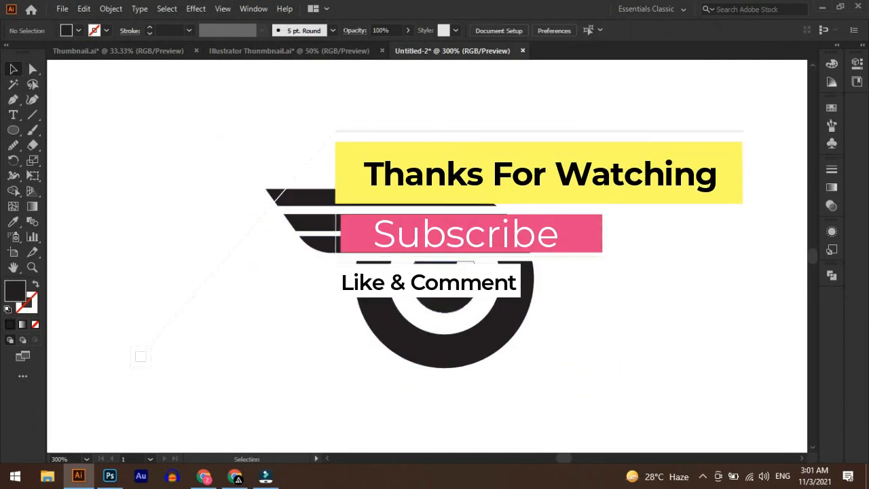